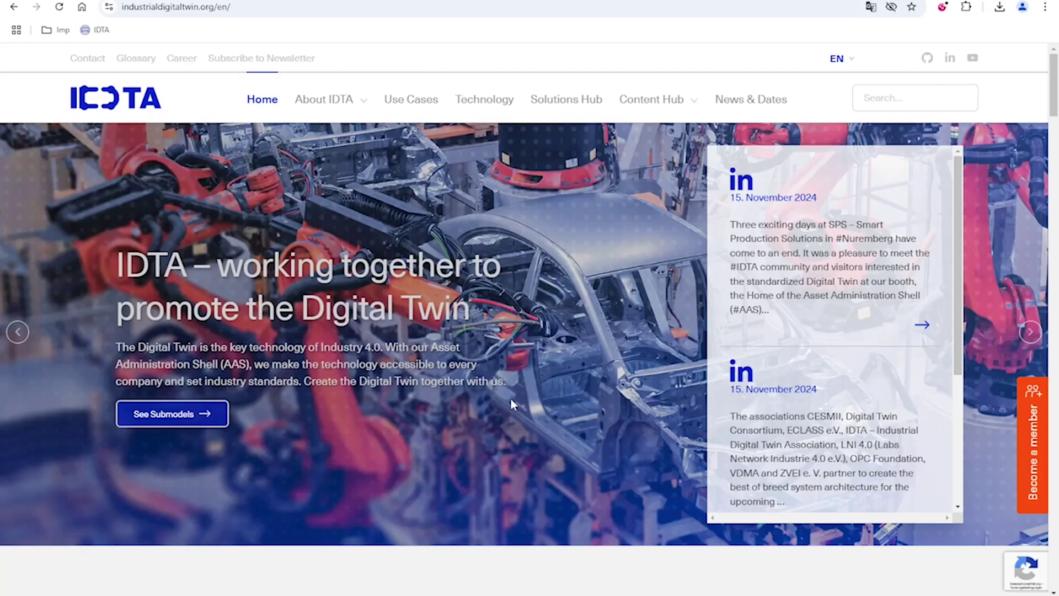
Go to the IDTA Content Hub's AAS Submodels list and scroll down to Digital Nameplate 02006 version 2.0
click(227, 9)
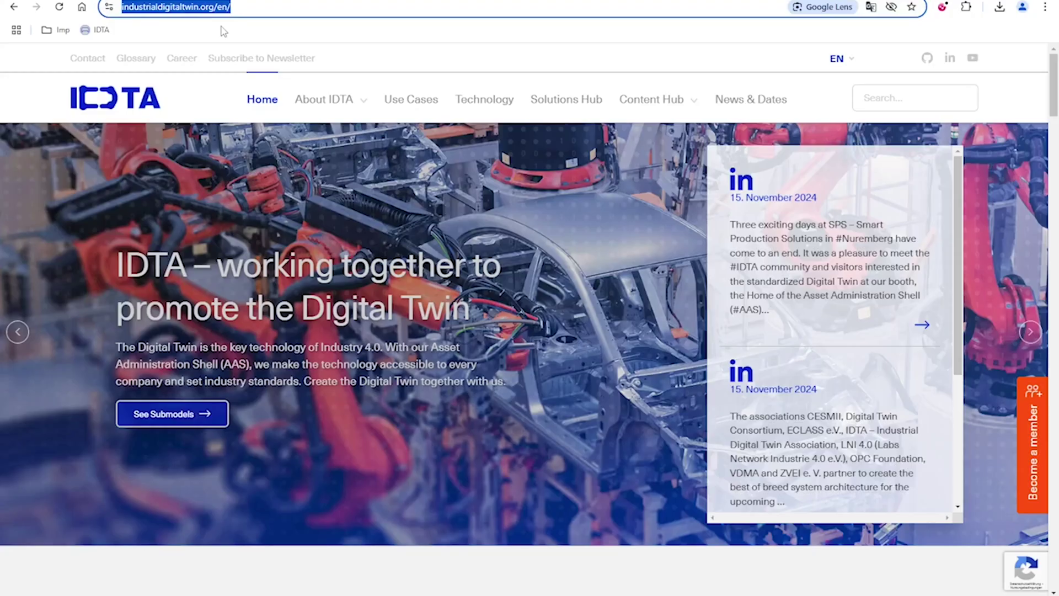
mouse_move(638, 105)
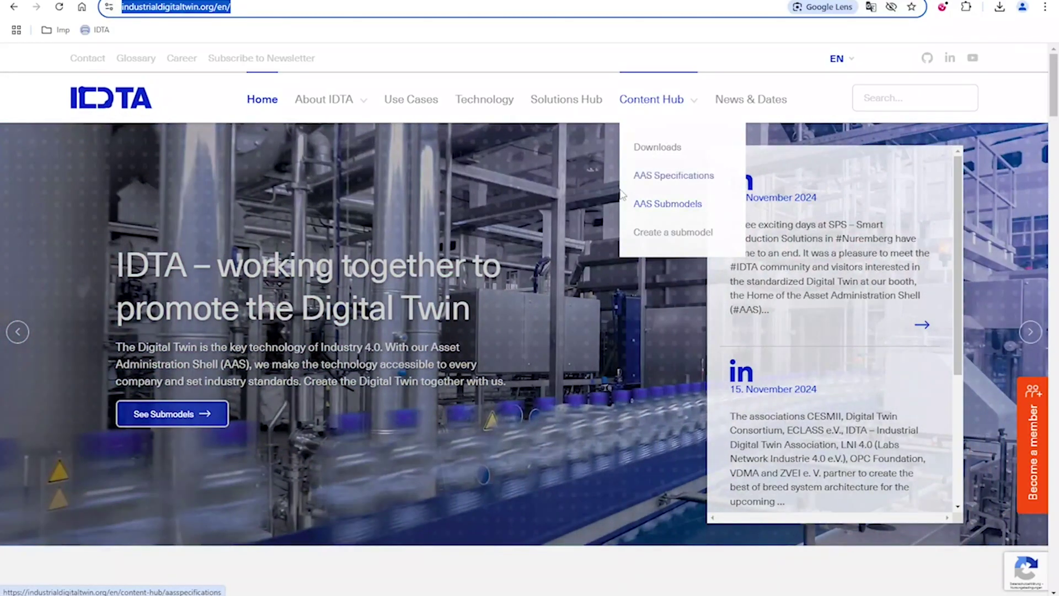
click(666, 205)
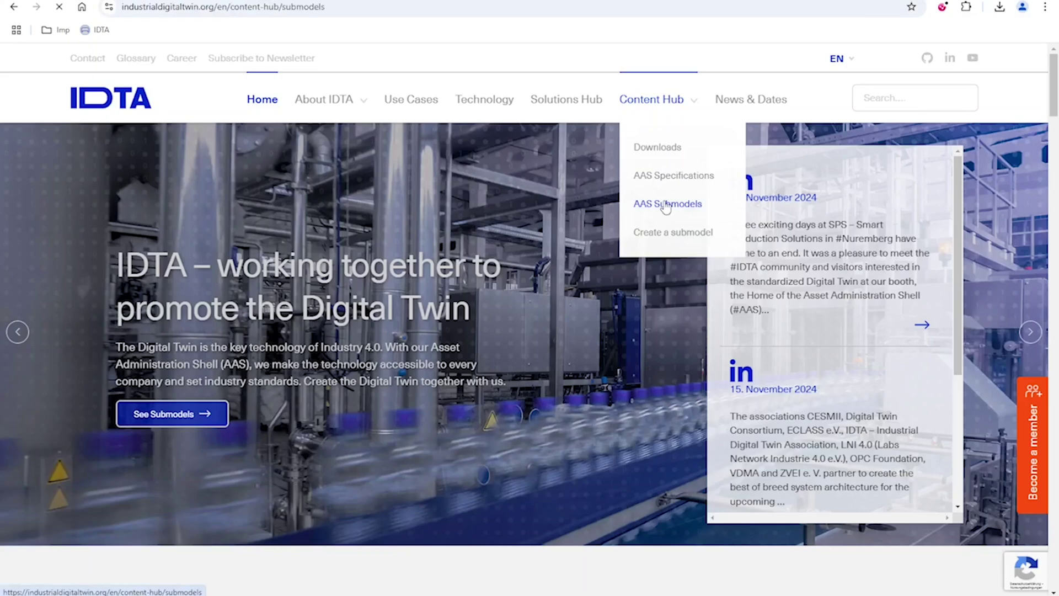
scroll(539, 453, down, 4)
scroll(539, 453, down, 15)
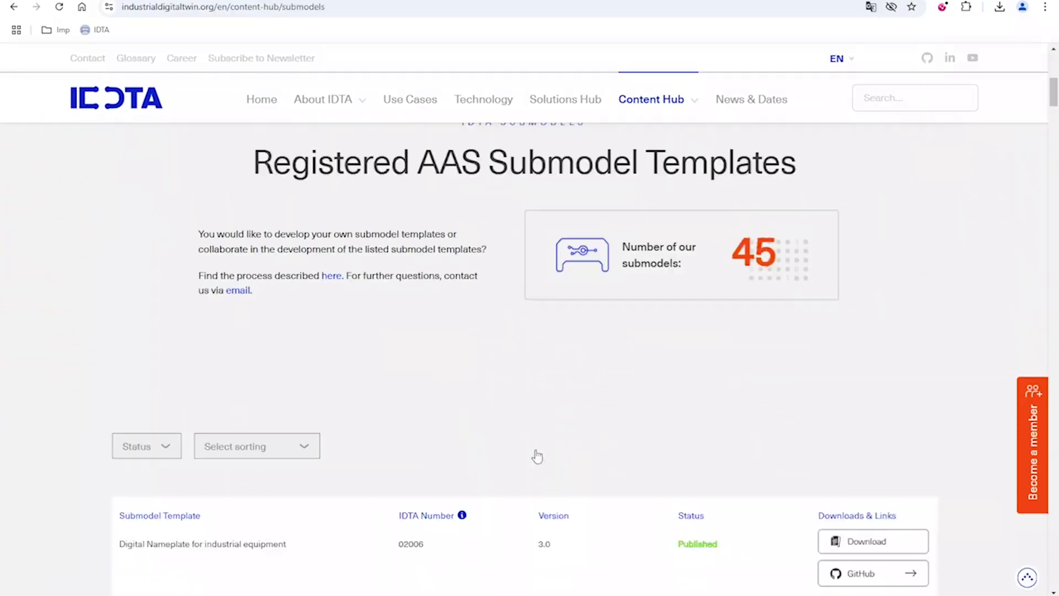
scroll(538, 455, down, 6)
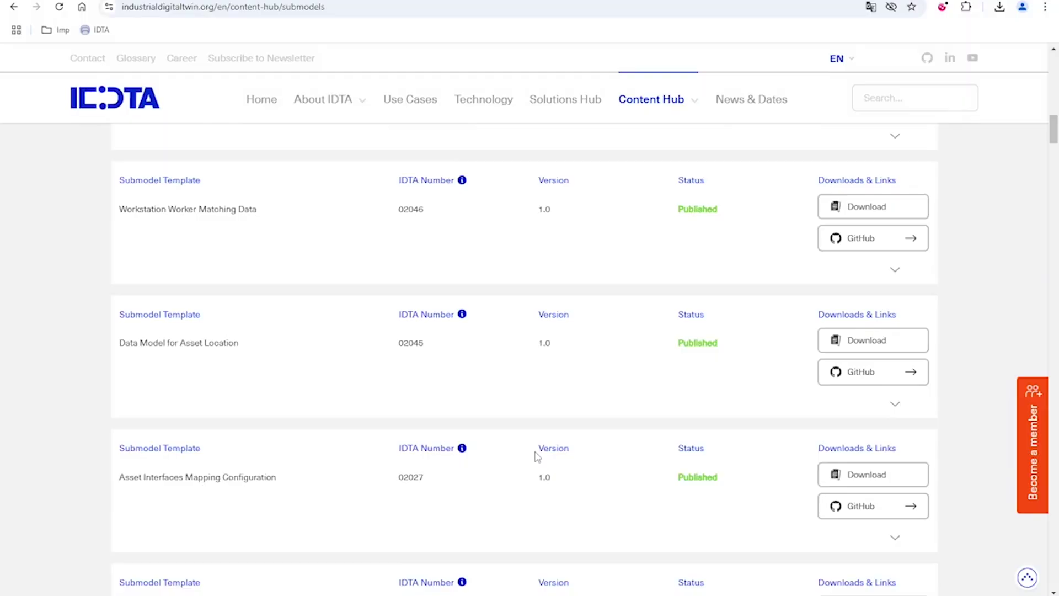
scroll(536, 459, down, 10)
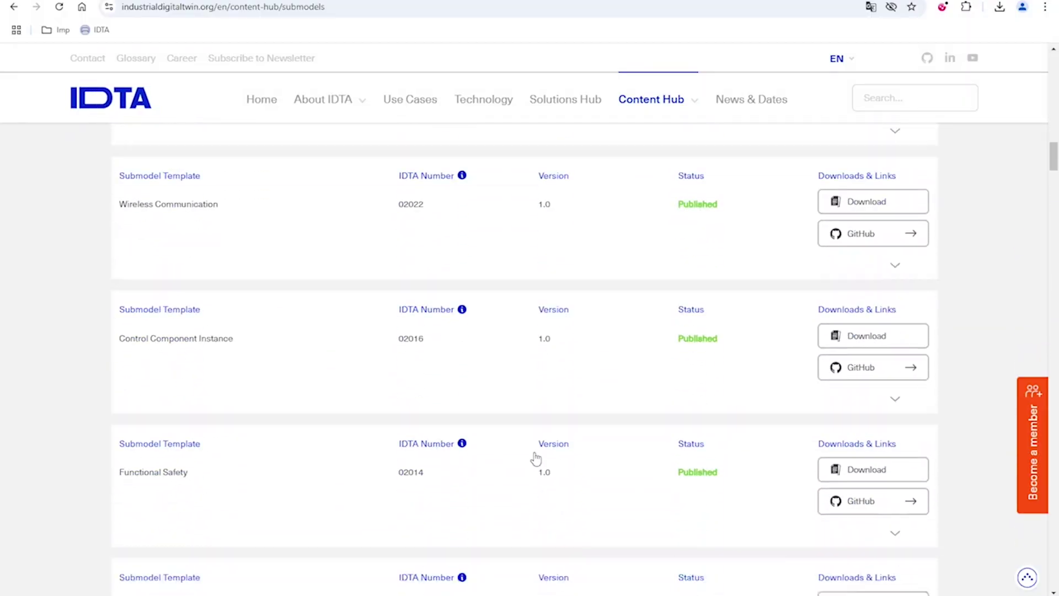
scroll(534, 461, down, 10)
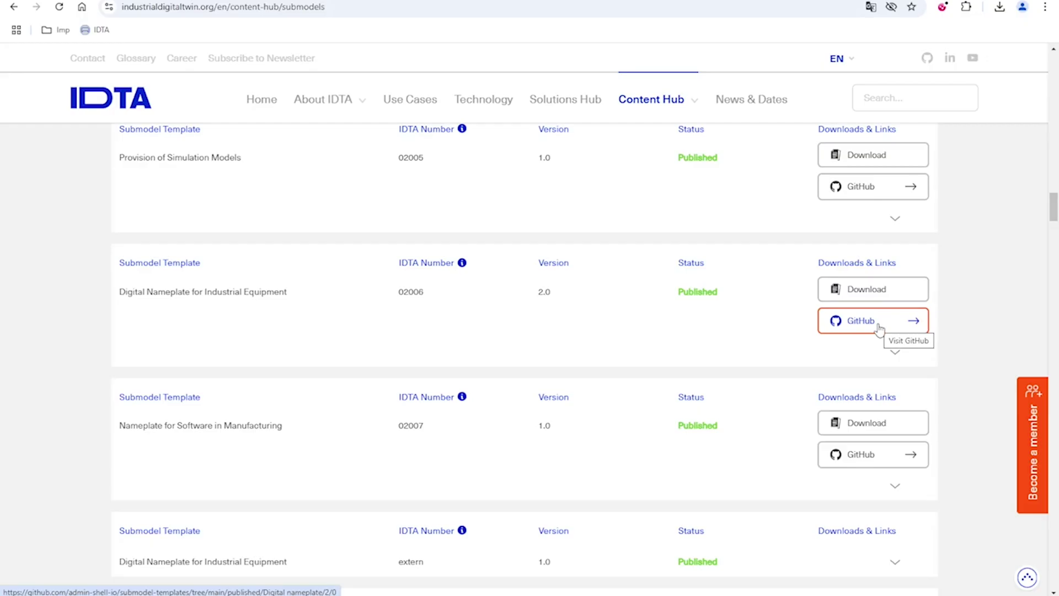
Read the Digital Nameplate 2.0 specification PDF through section 2, then close its tab
click(908, 296)
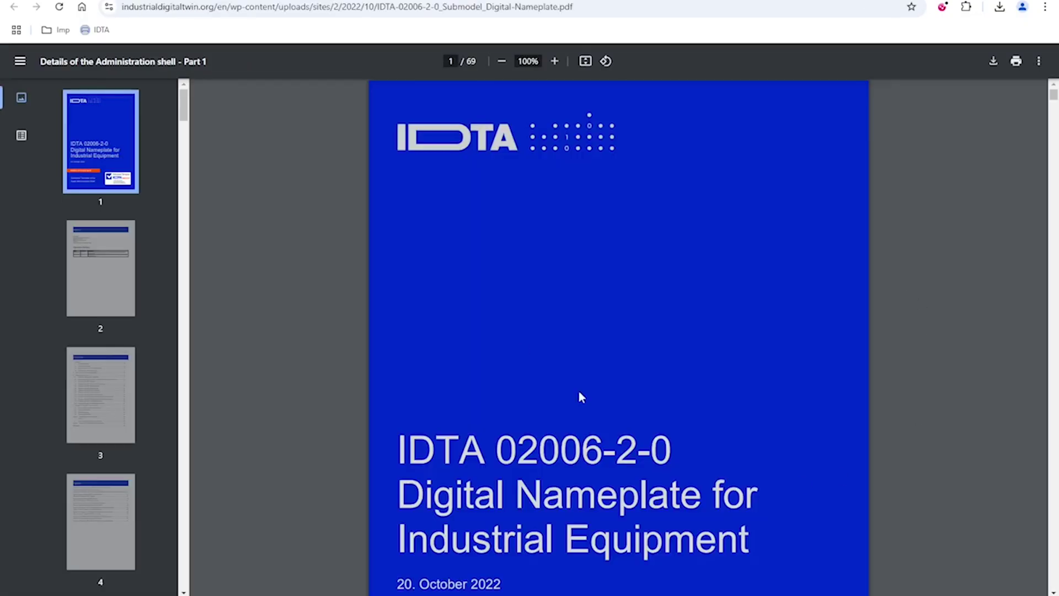
scroll(743, 394, down, 10)
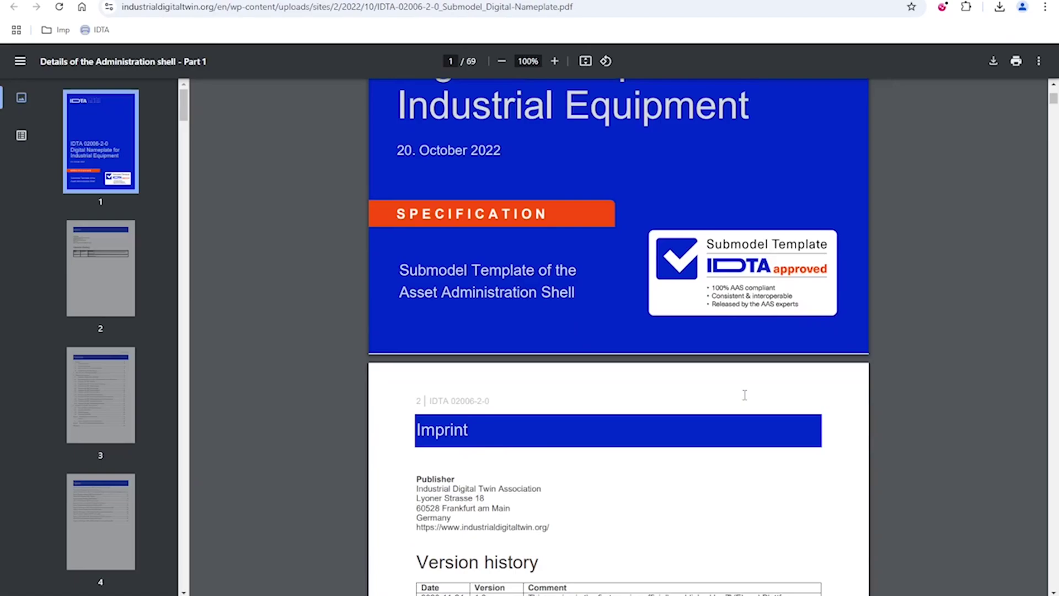
scroll(745, 401, down, 20)
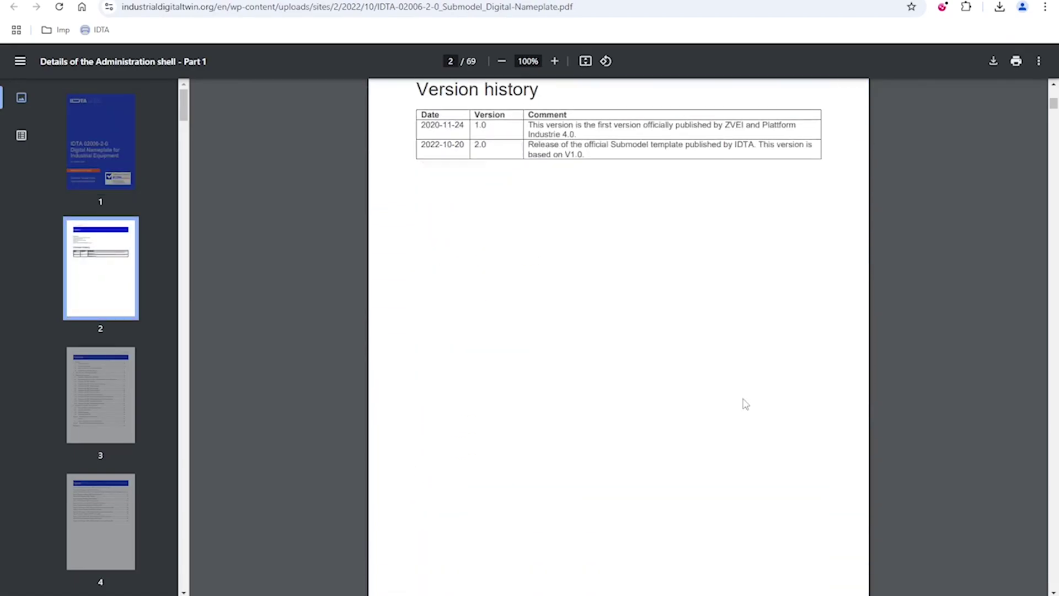
scroll(744, 407, down, 3)
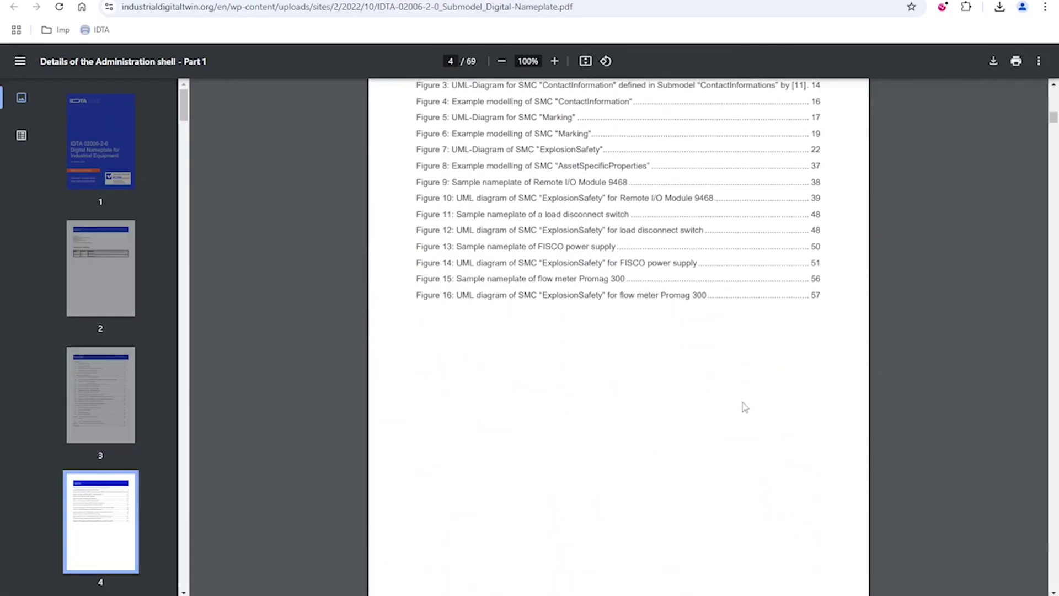
scroll(745, 407, down, 15)
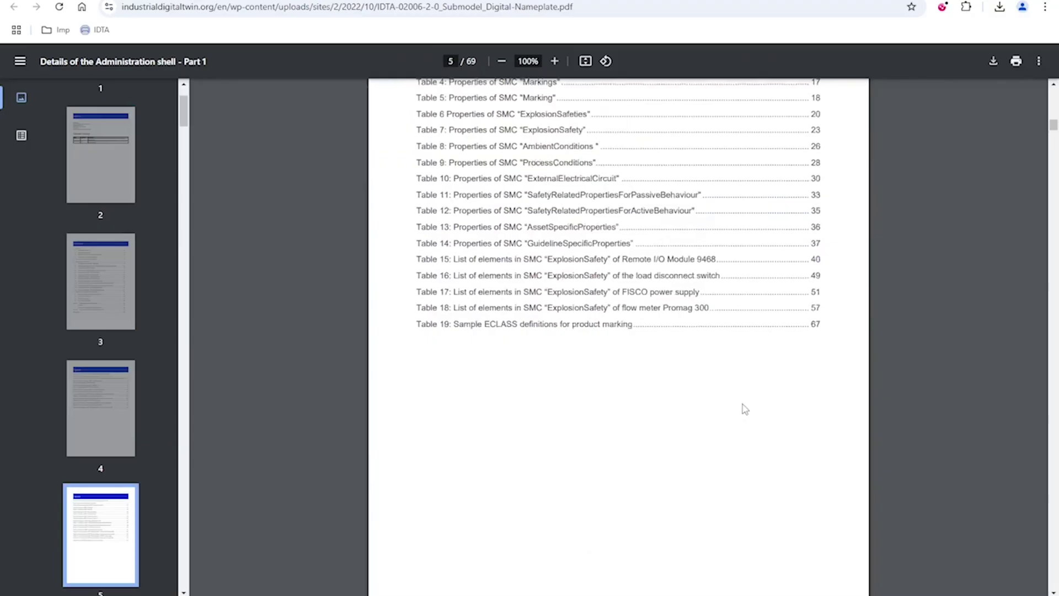
scroll(745, 408, down, 4)
scroll(744, 408, down, 10)
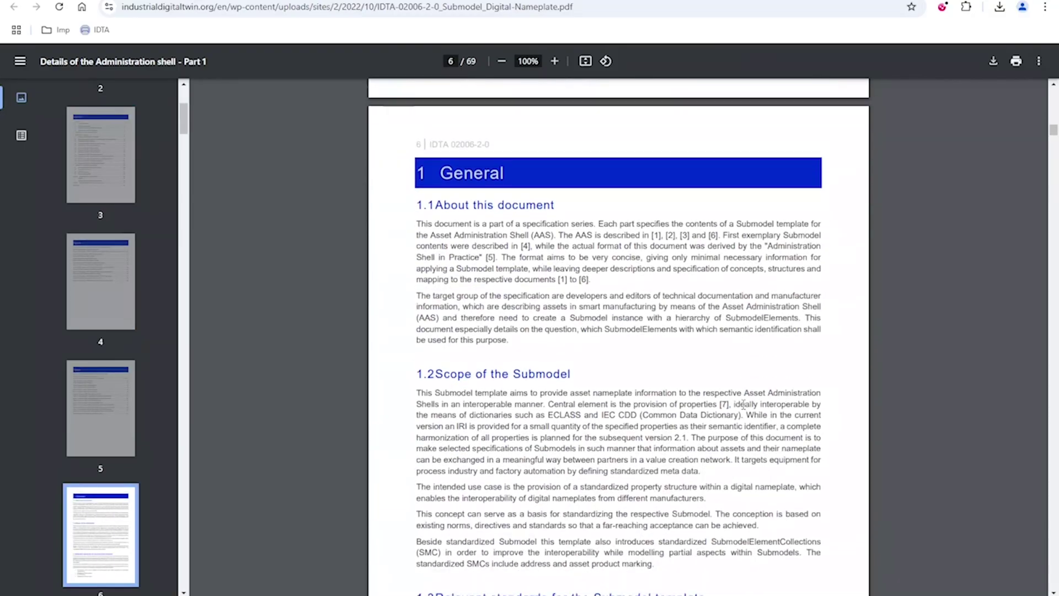
scroll(744, 410, down, 14)
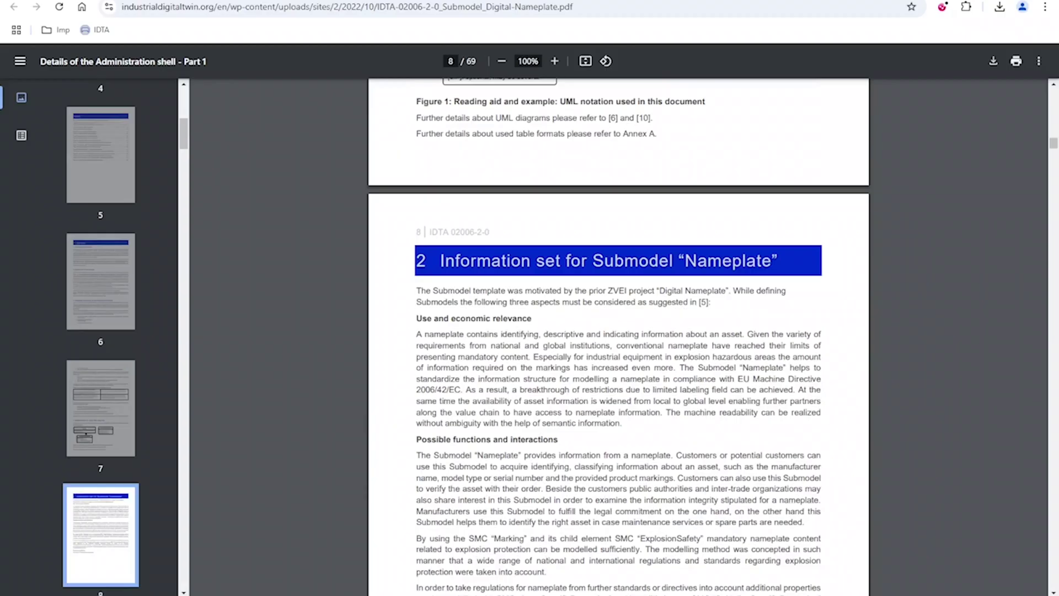
key(ctrl+w)
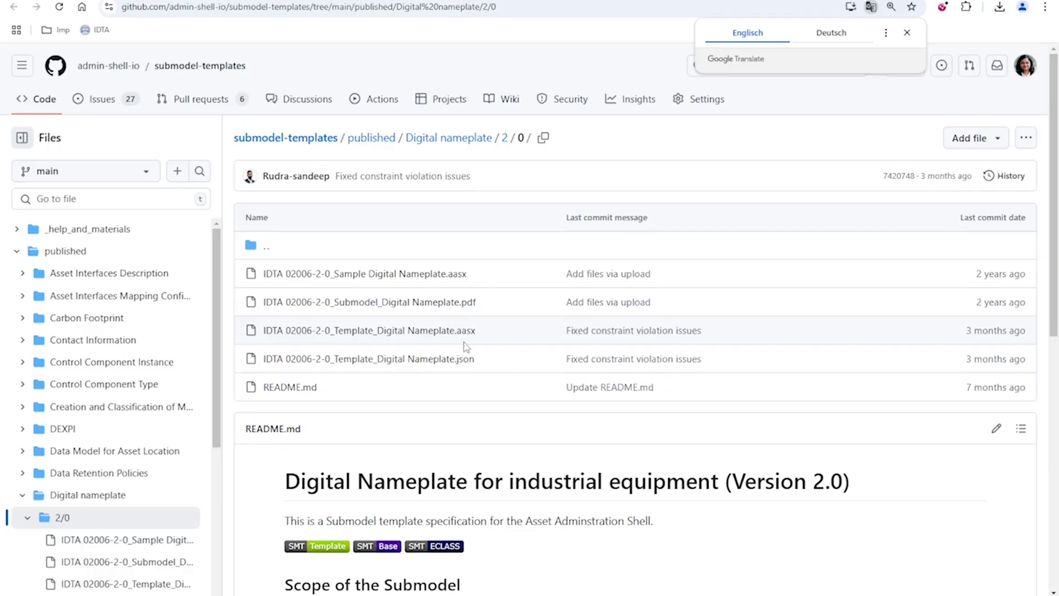
Download the IDTA 02006-2-0_Template_Digital Nameplate.aasx raw file from GitHub
click(407, 332)
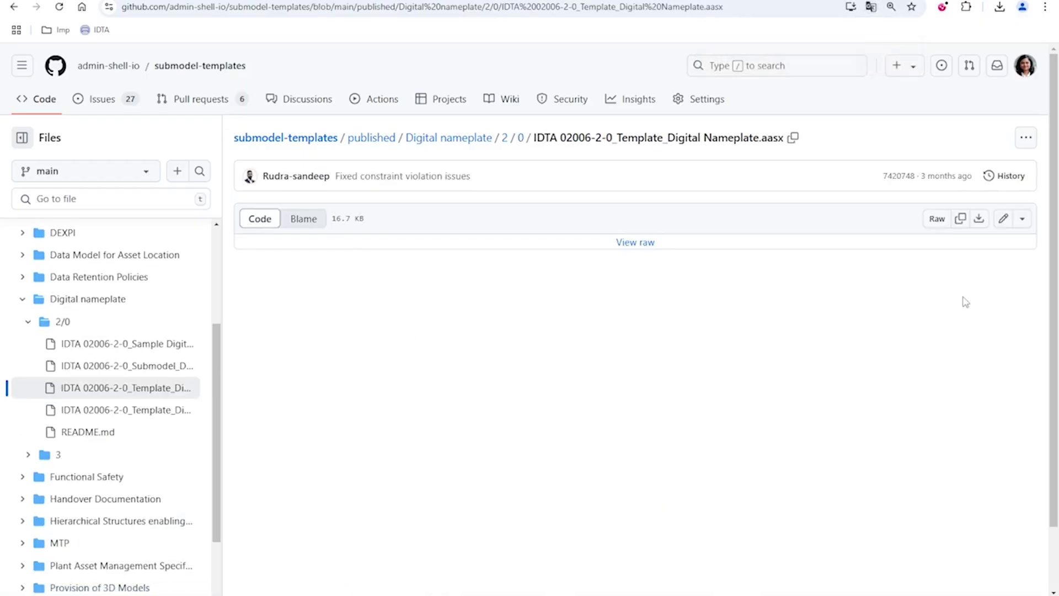
click(979, 219)
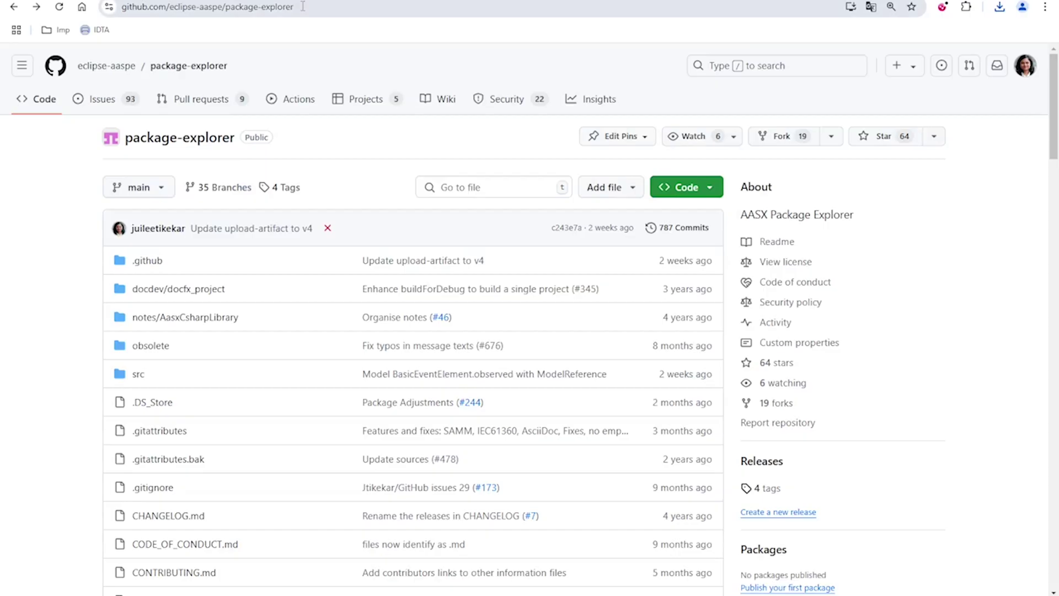
drag(303, 7, 116, 5)
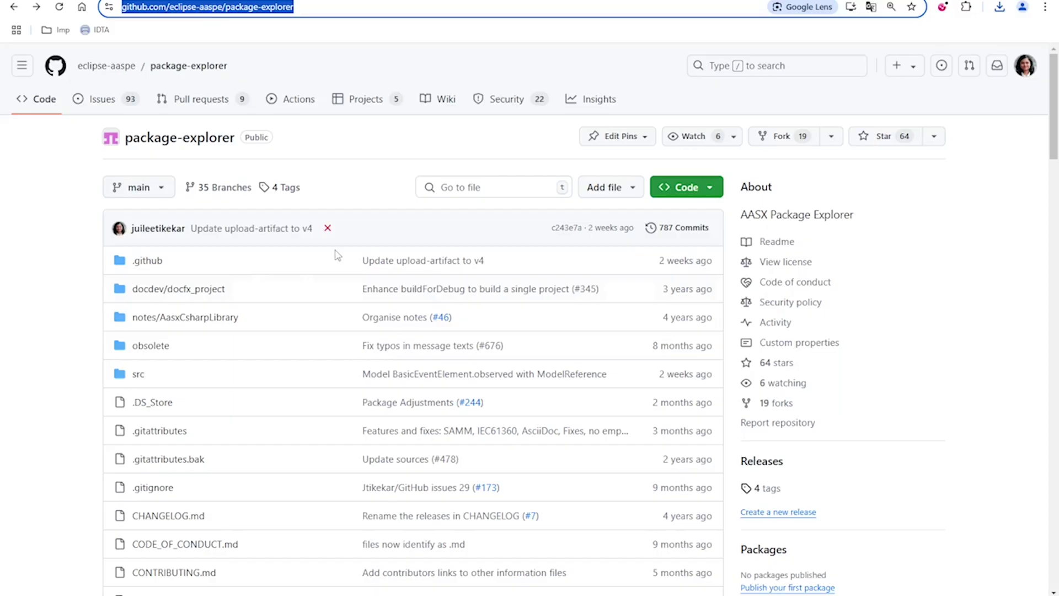
scroll(334, 198, down, 10)
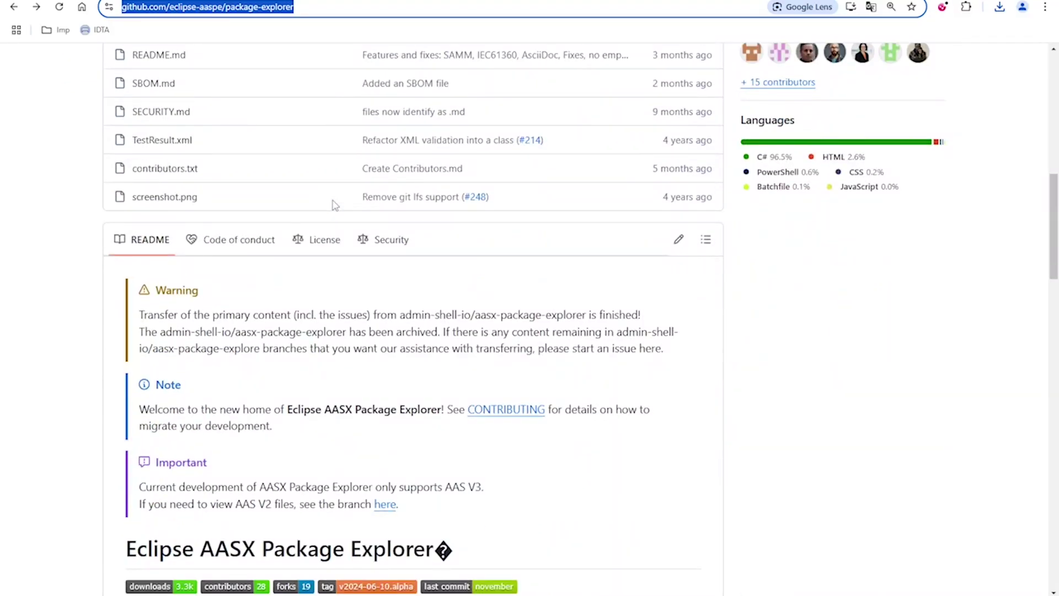
scroll(334, 204, up, 7)
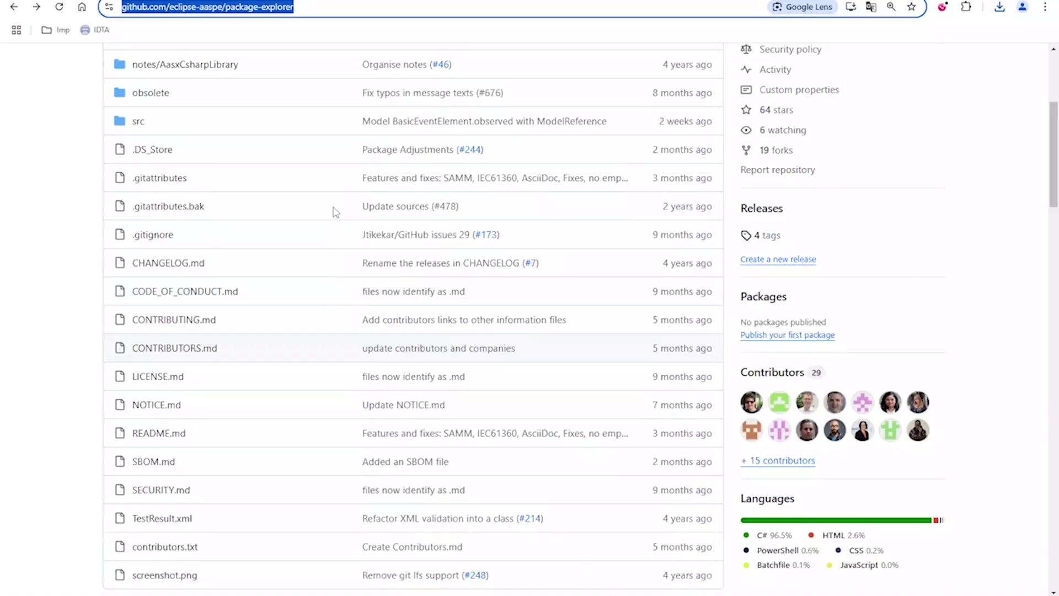
scroll(335, 212, up, 2)
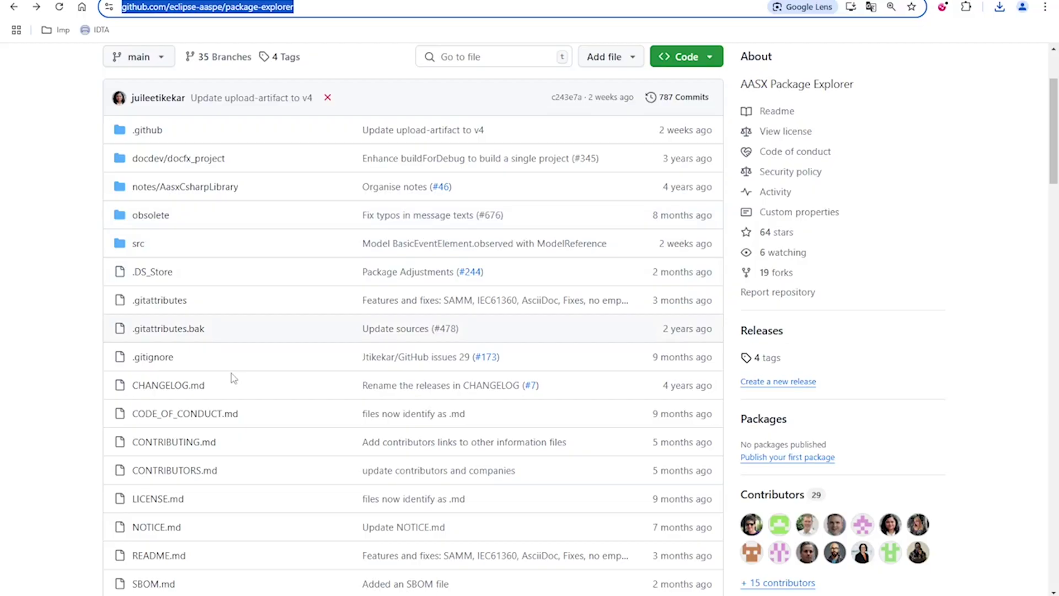
scroll(52, 290, down, 11)
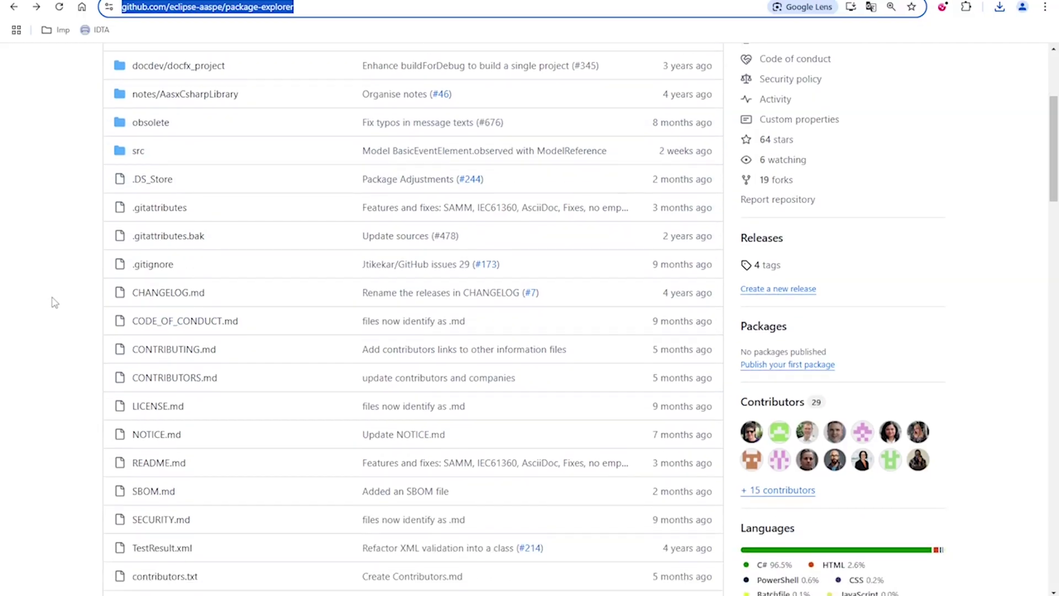
scroll(53, 309, down, 20)
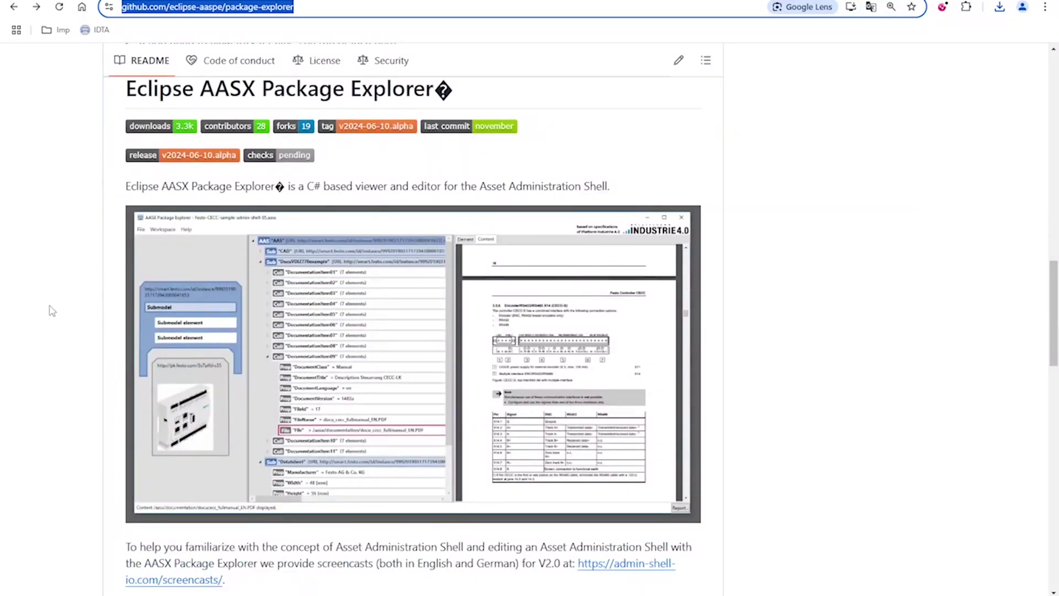
scroll(50, 311, down, 10)
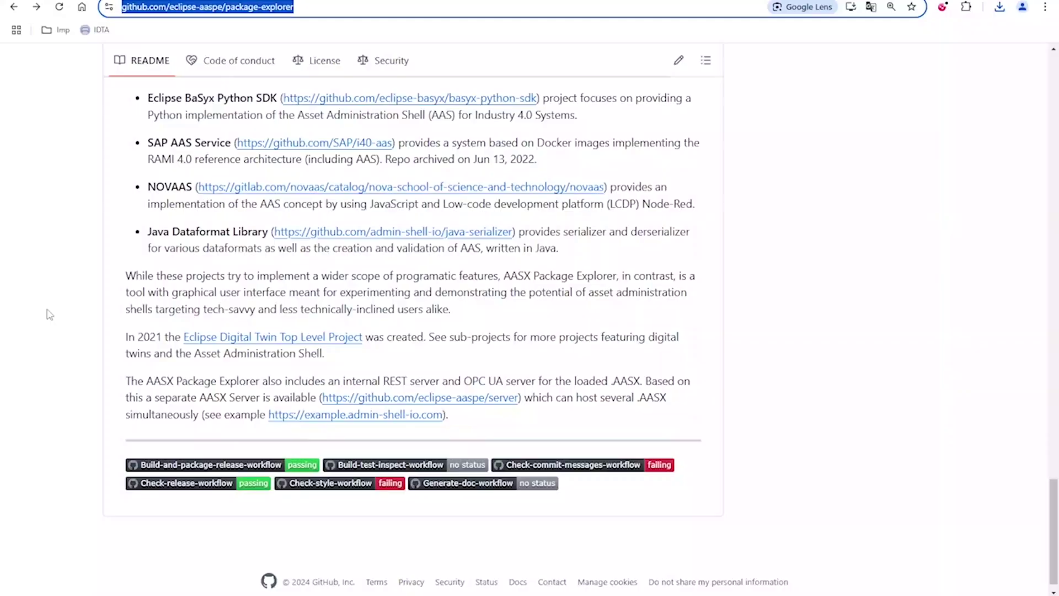
scroll(49, 316, up, 8)
scroll(49, 316, up, 20)
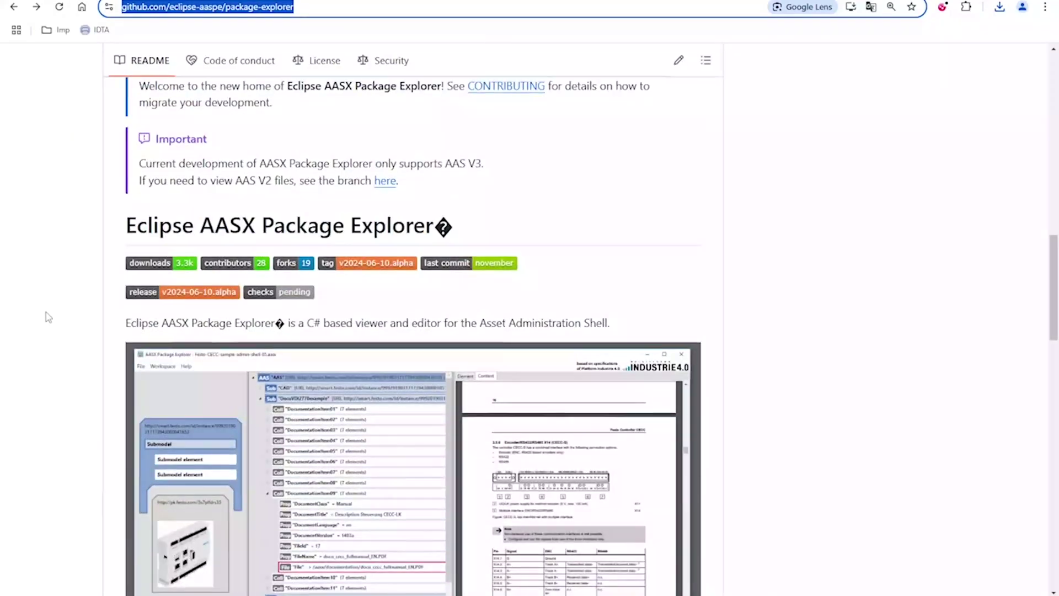
scroll(48, 319, up, 5)
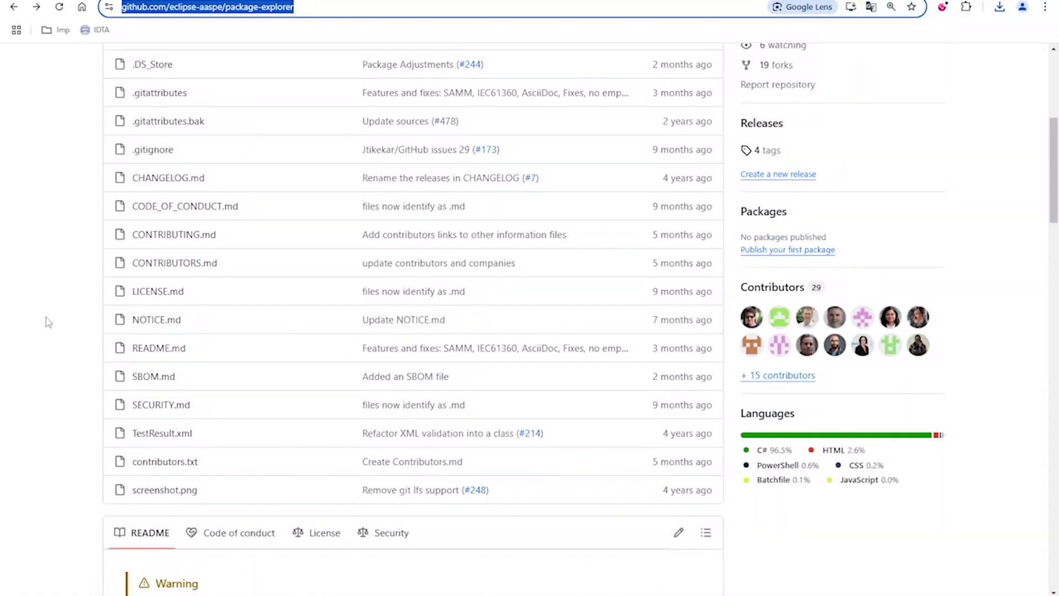
scroll(47, 322, up, 5)
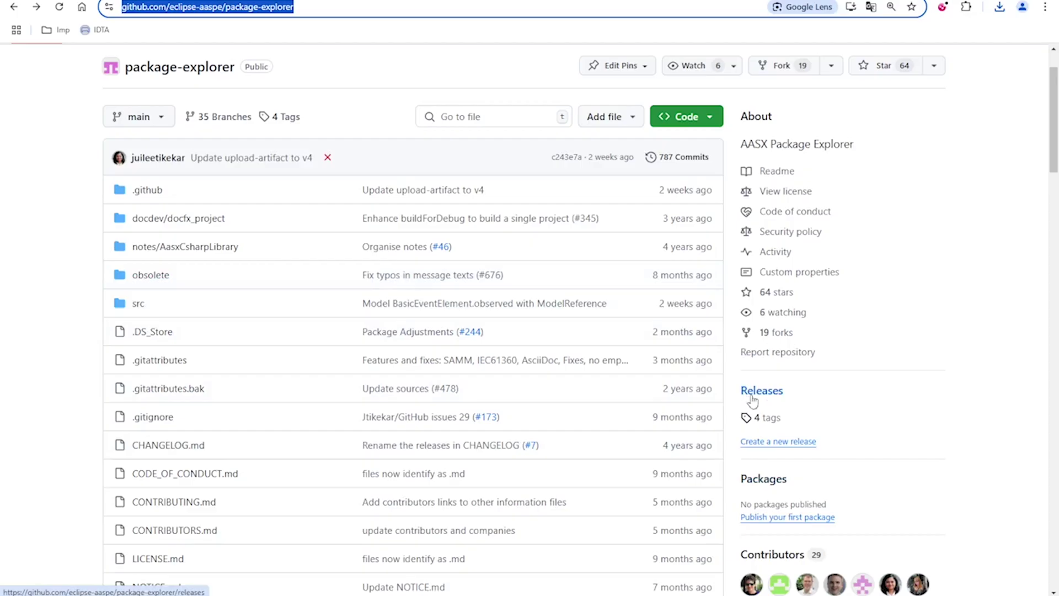
Open the package-explorer v2024-06-10.alpha release from the tags list and scroll to its Assets
click(773, 422)
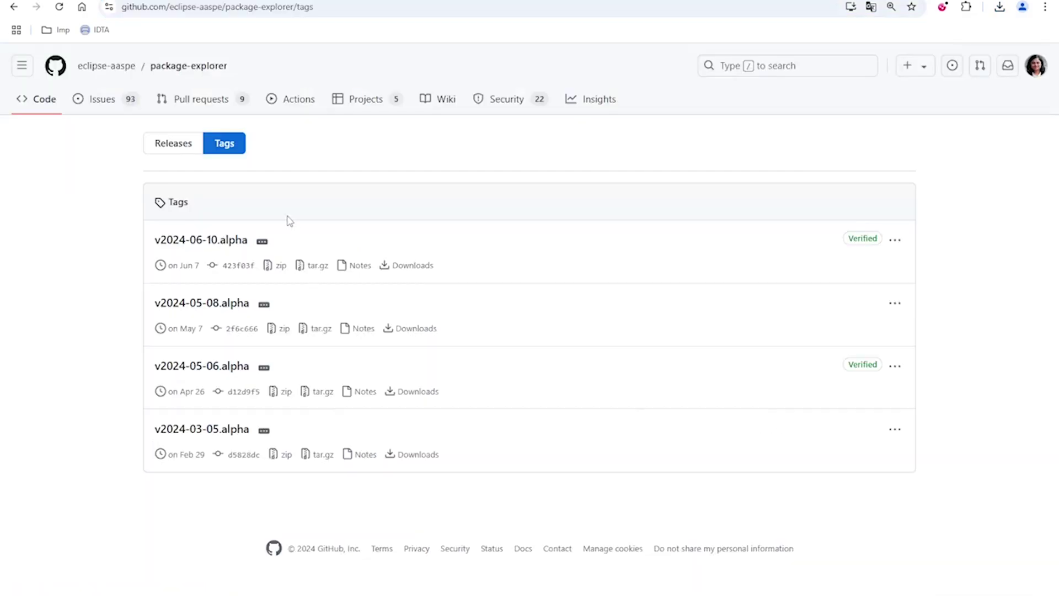
click(207, 243)
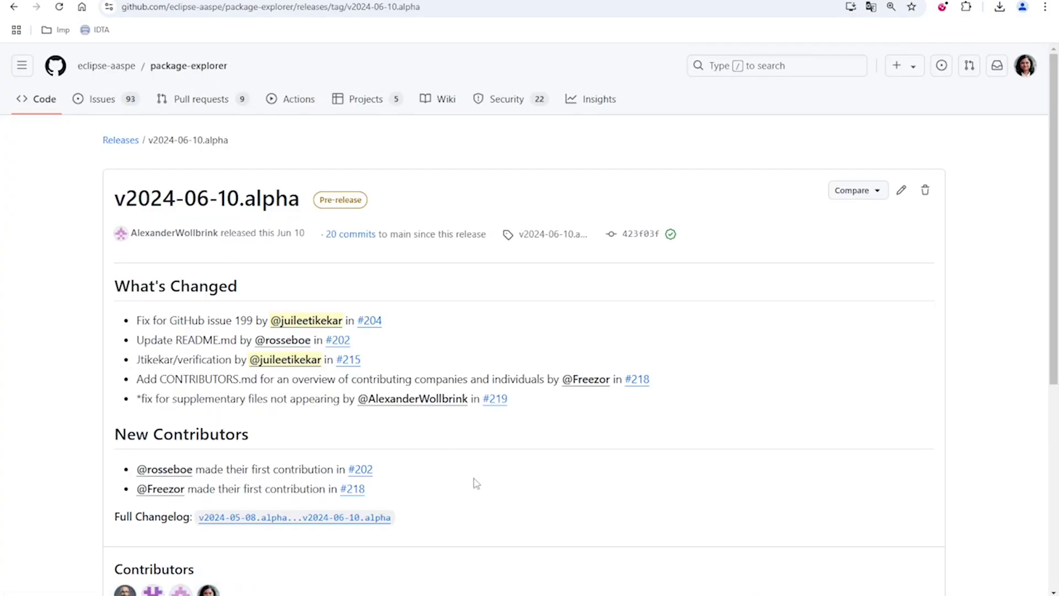
scroll(474, 483, down, 3)
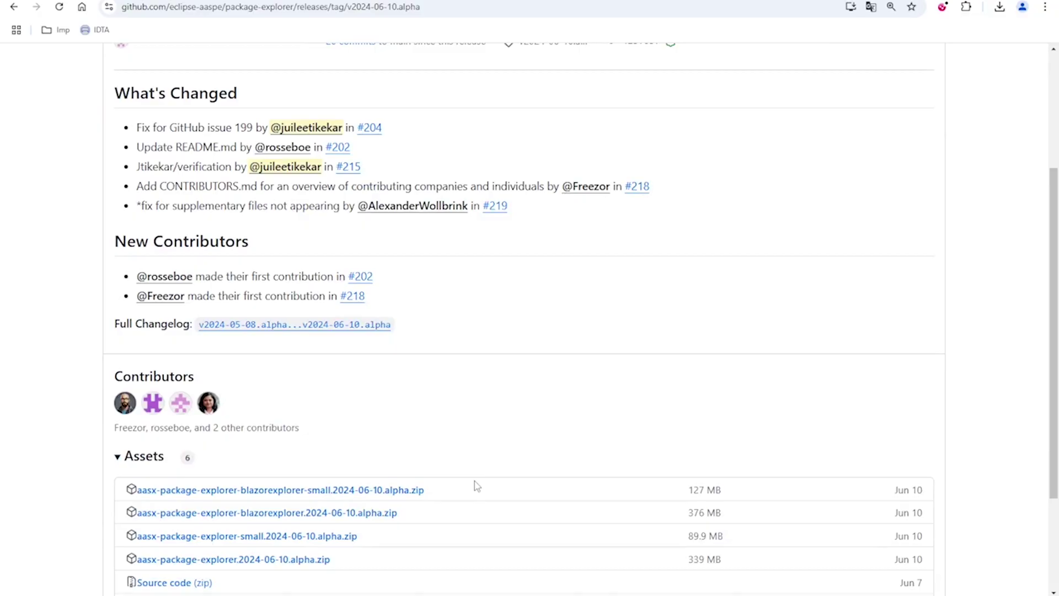
scroll(476, 485, down, 3)
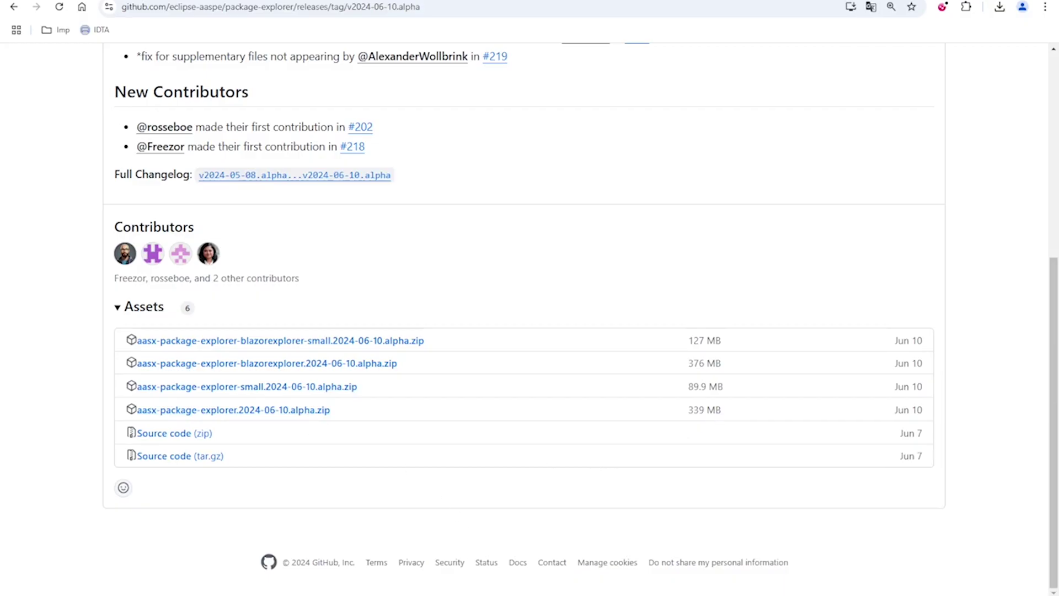
Switch to File Explorer's downloads folder and widen the Name column to show full file names
mouse_move(461, 594)
click(409, 571)
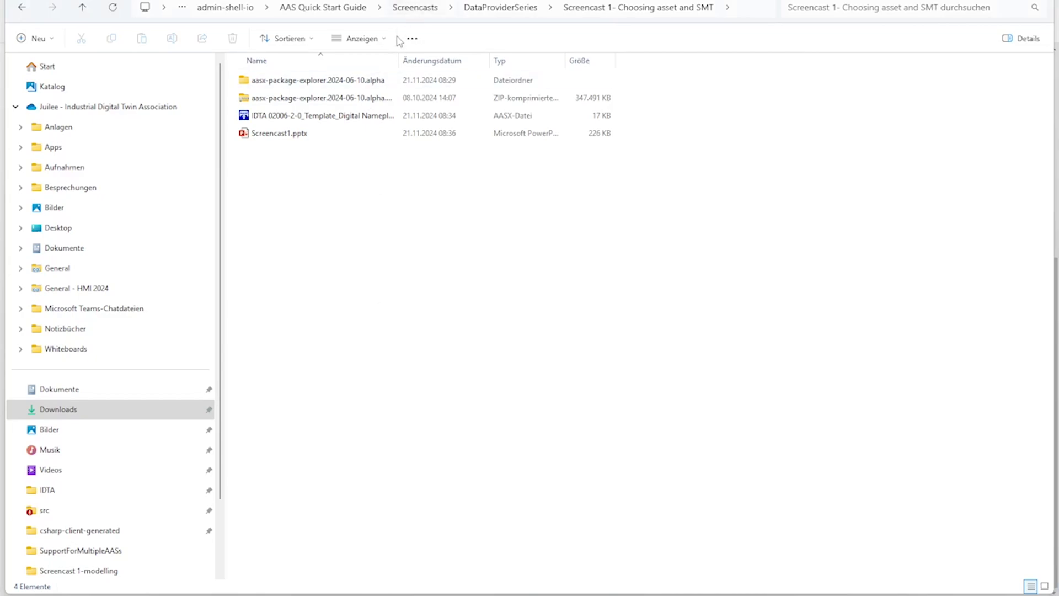
drag(398, 66, 550, 66)
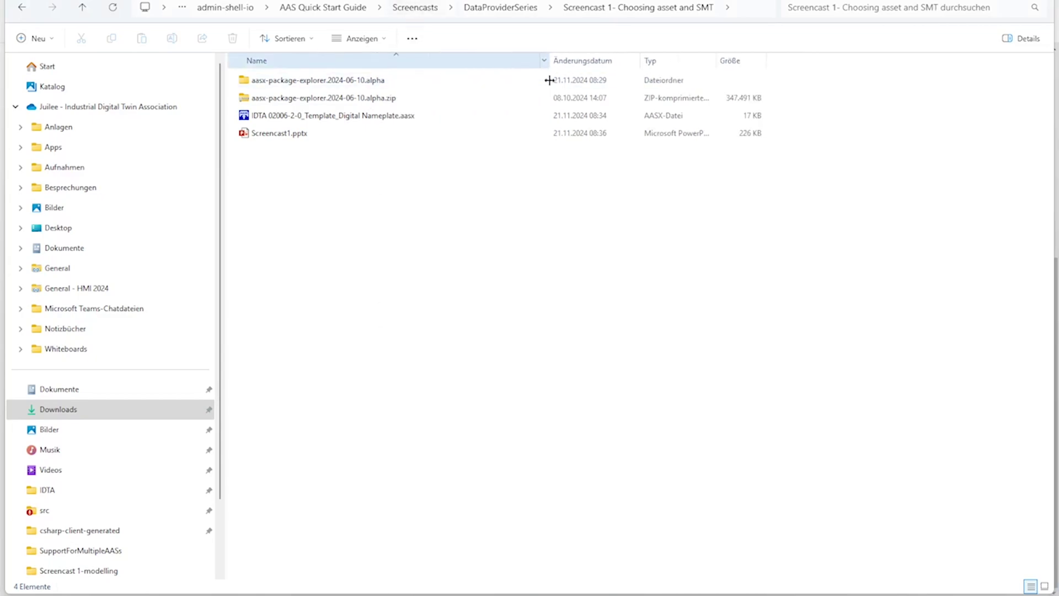
In aasx-package-explorer.2024-06-10.alpha\AasxPackageExplorer, select AasxPackageExplorer.exe
double_click(349, 81)
double_click(319, 80)
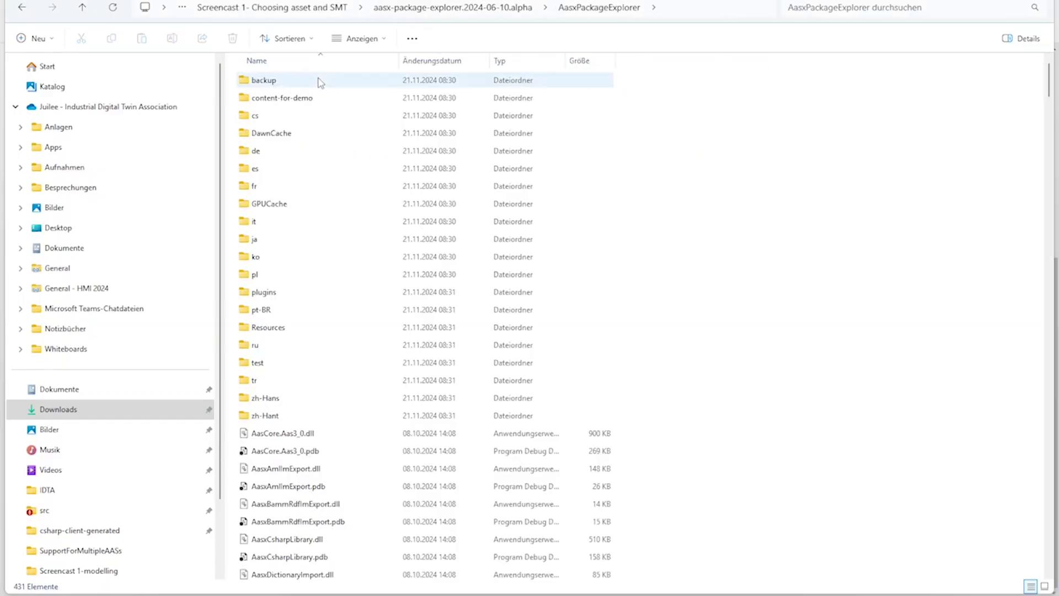
scroll(393, 309, down, 18)
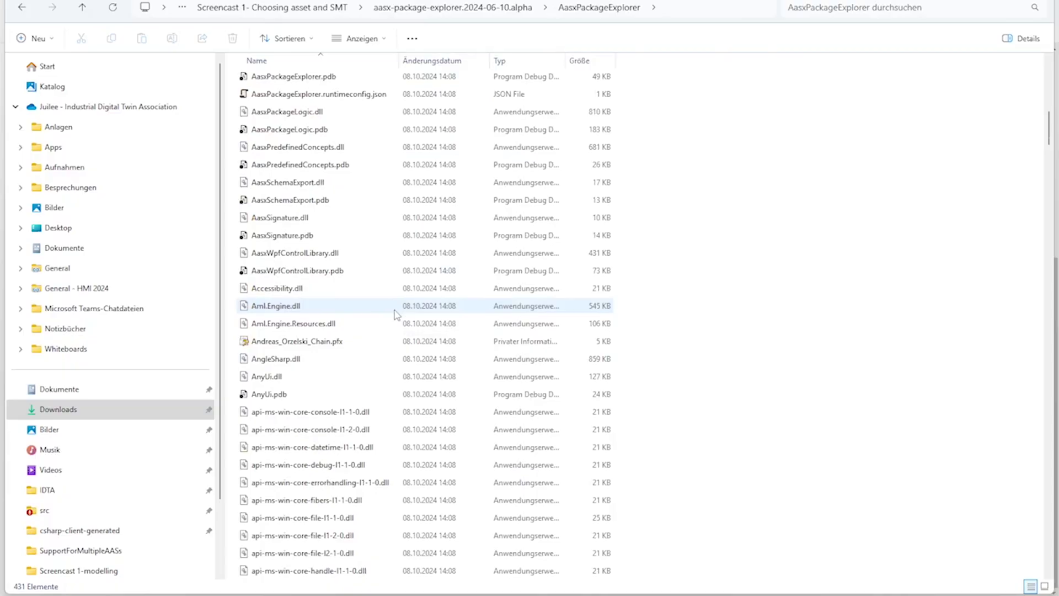
scroll(394, 314, down, 4)
scroll(394, 314, up, 7)
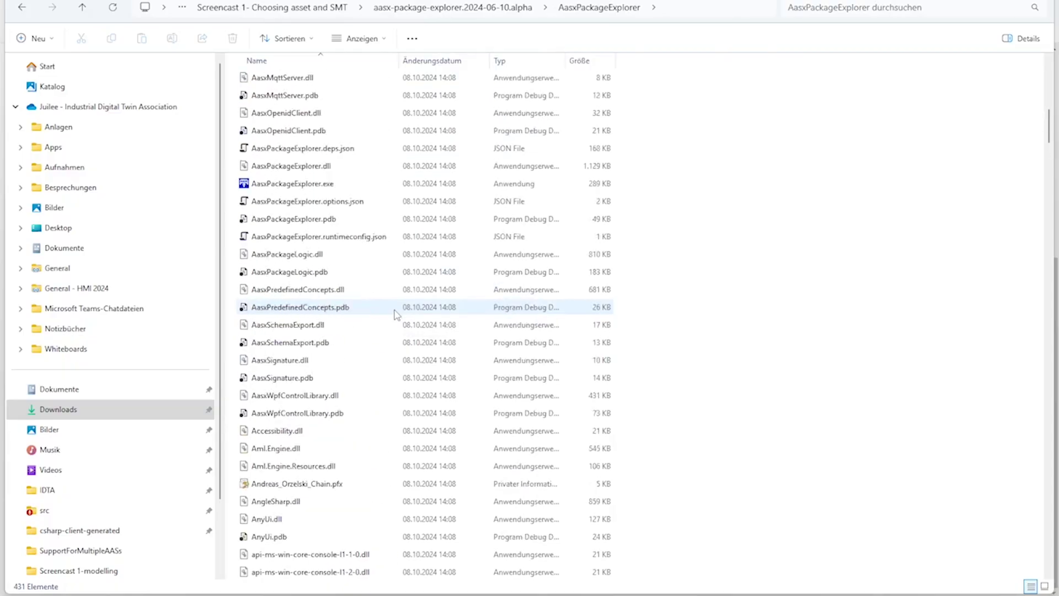
scroll(396, 314, up, 1)
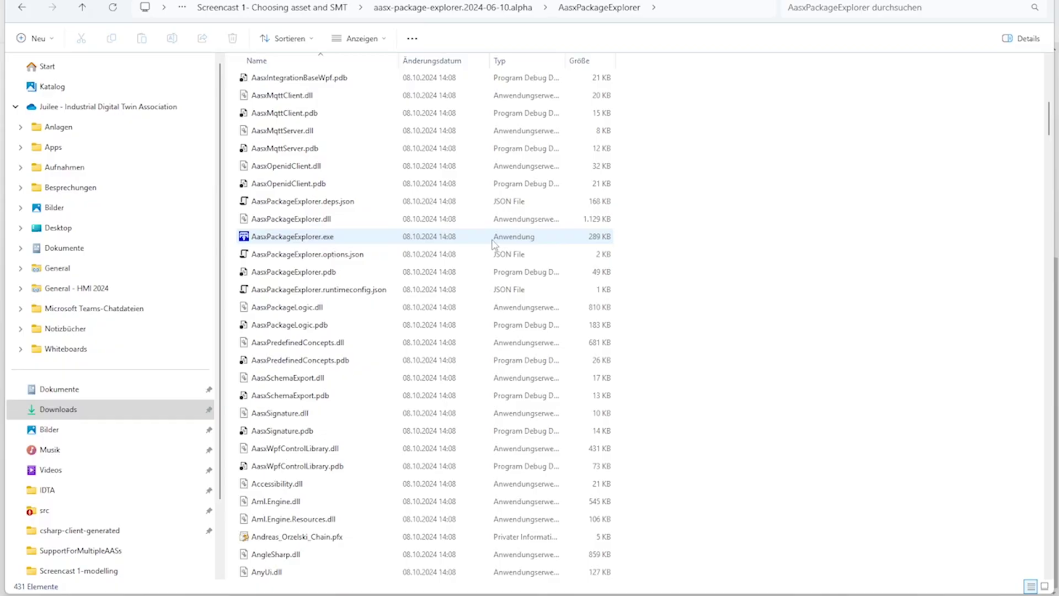
click(333, 240)
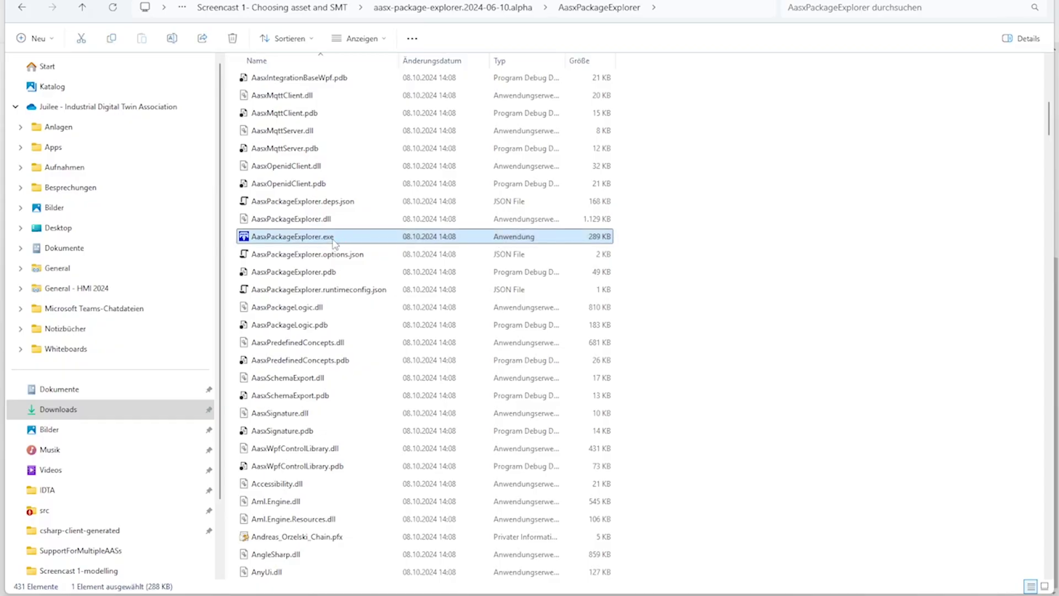
Launch AASX Package Explorer maximized and open the IDTA 02006-2-0 Digital Nameplate template .aasx
double_click(333, 243)
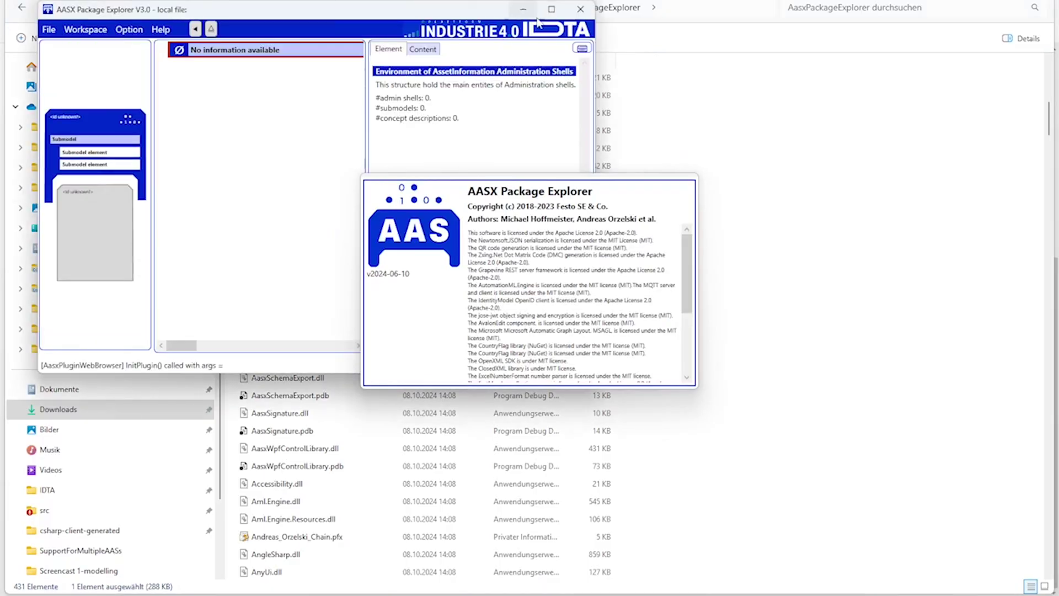
click(555, 10)
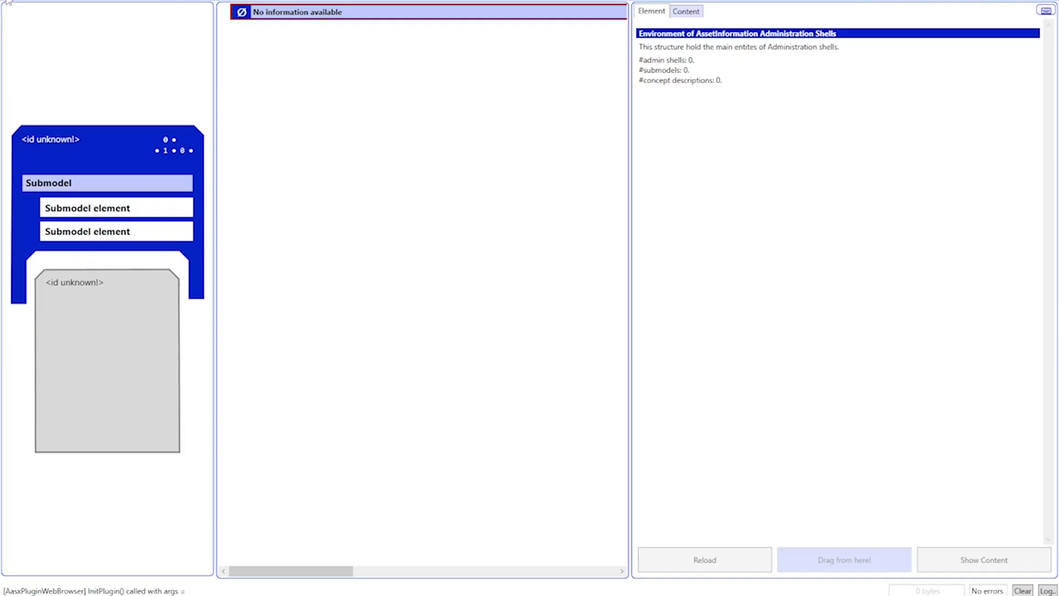
click(8, 1)
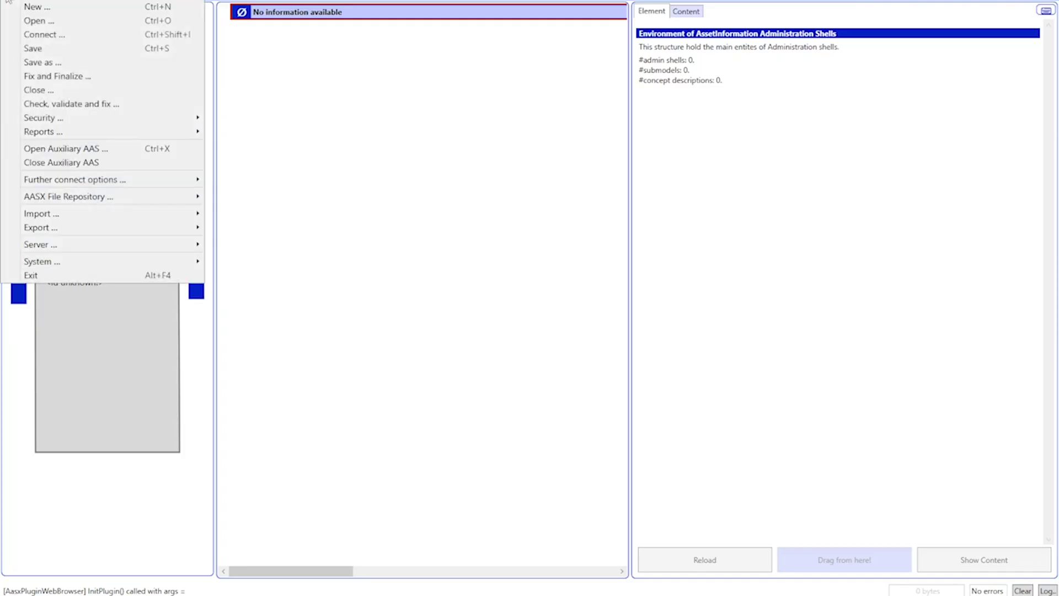
click(40, 23)
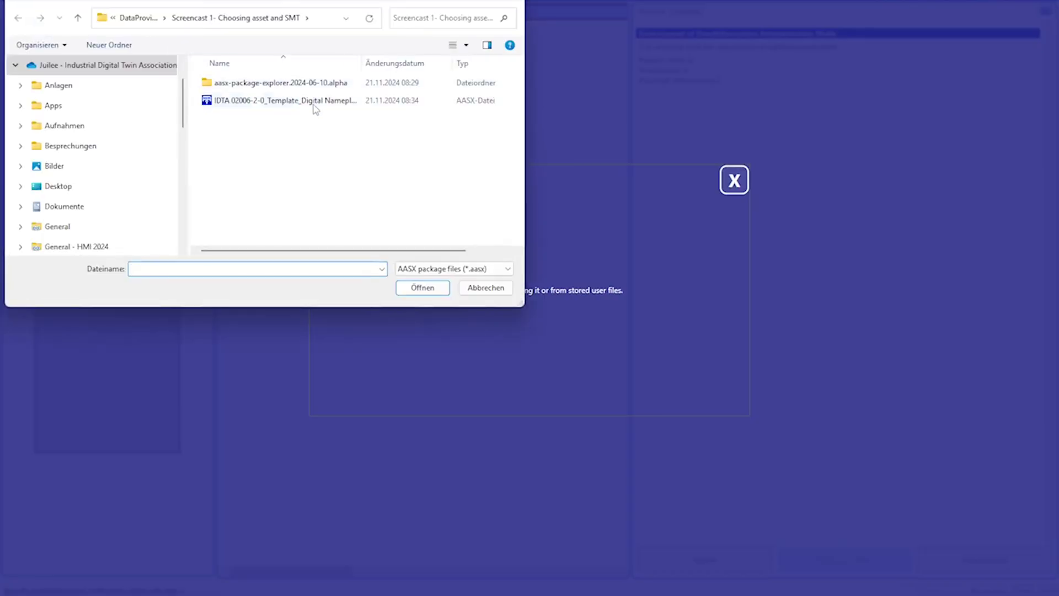
click(314, 105)
click(404, 287)
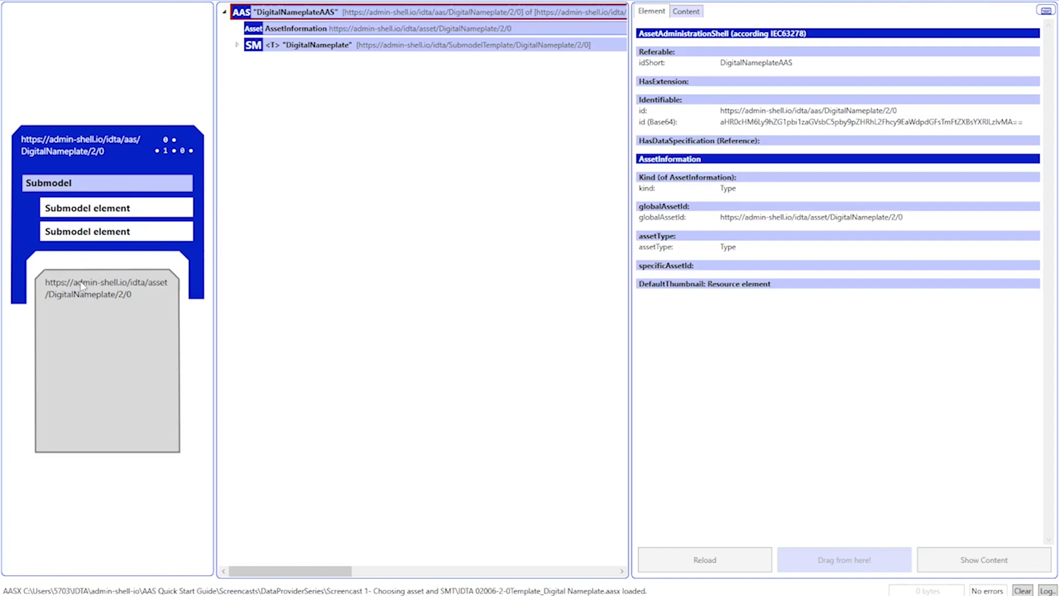
Expand SM DigitalNameplate and its ContactInformation collection, then inspect the NationalCode property (DE)
double_click(243, 46)
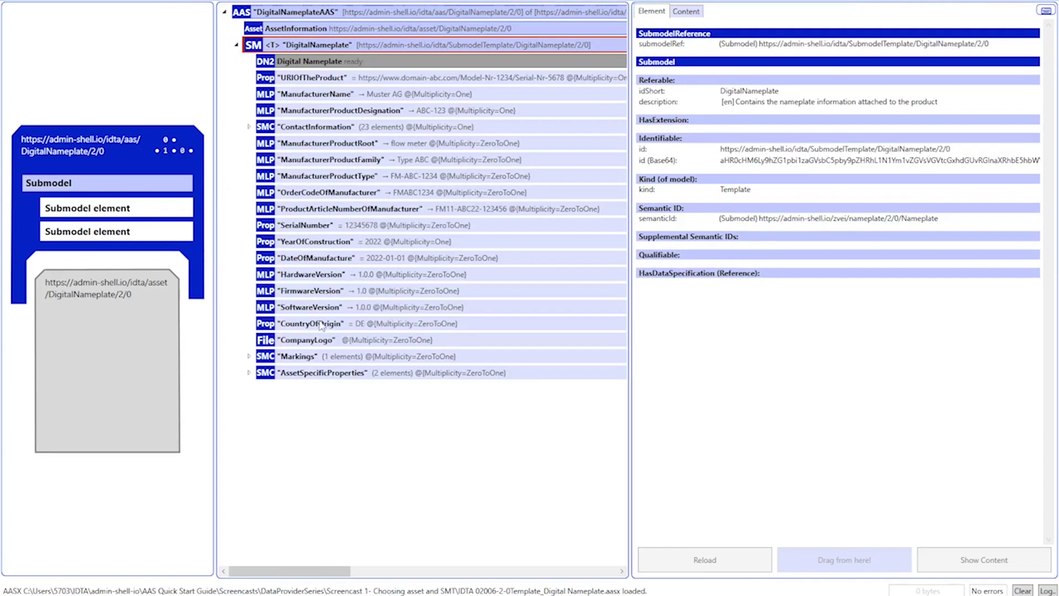
click(249, 127)
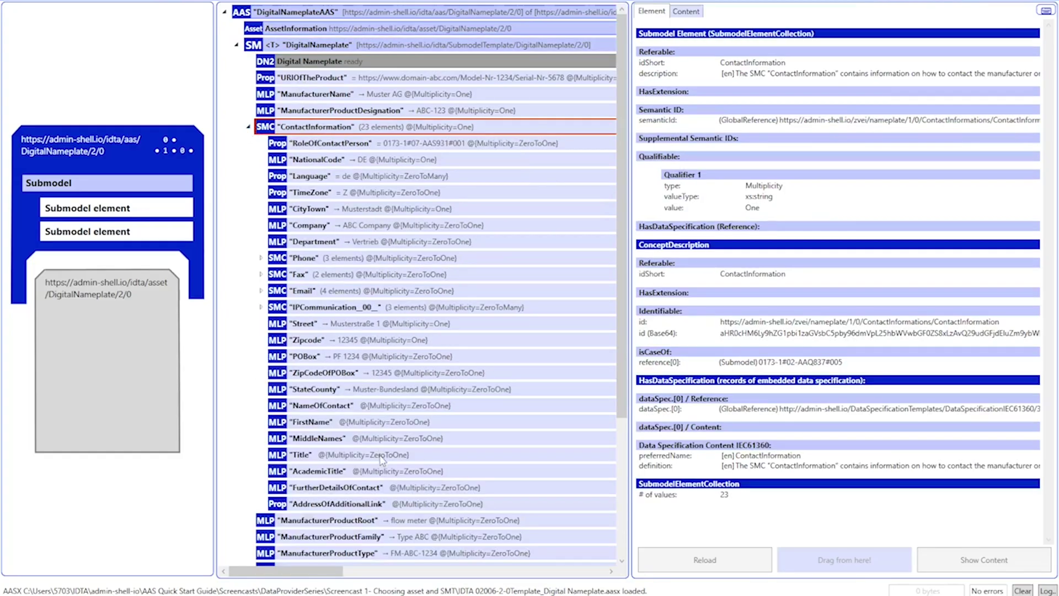
click(384, 165)
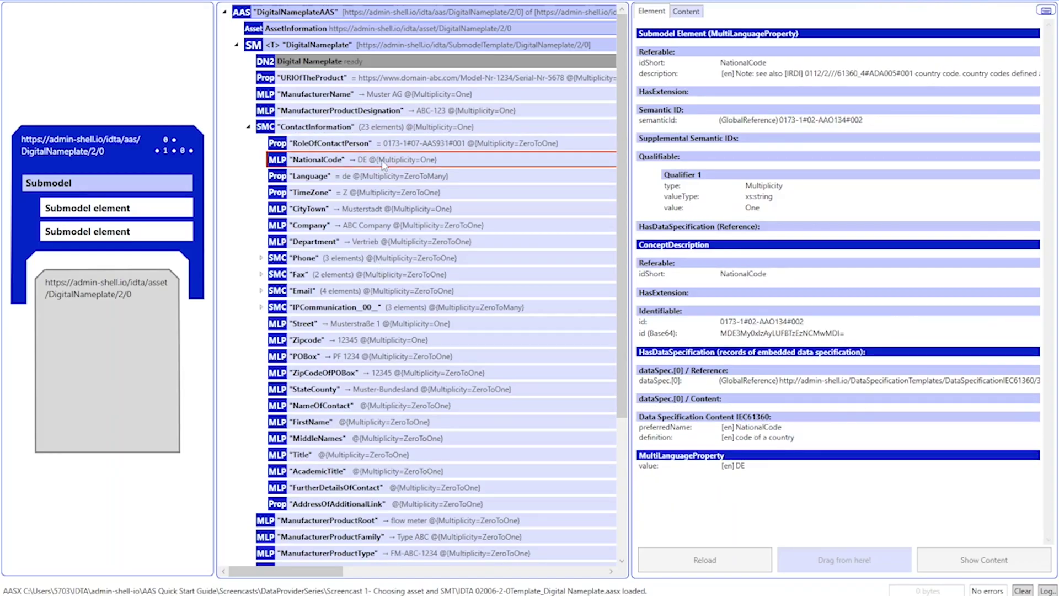